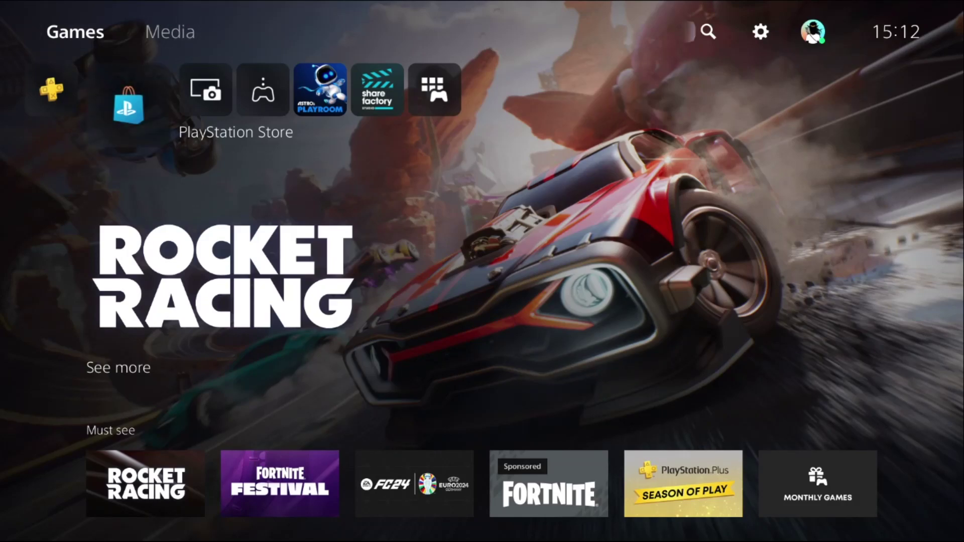
Step: Open Settings from the home-screen gear icon and browse its categories
key(Right)
key(Right)
key(Left)
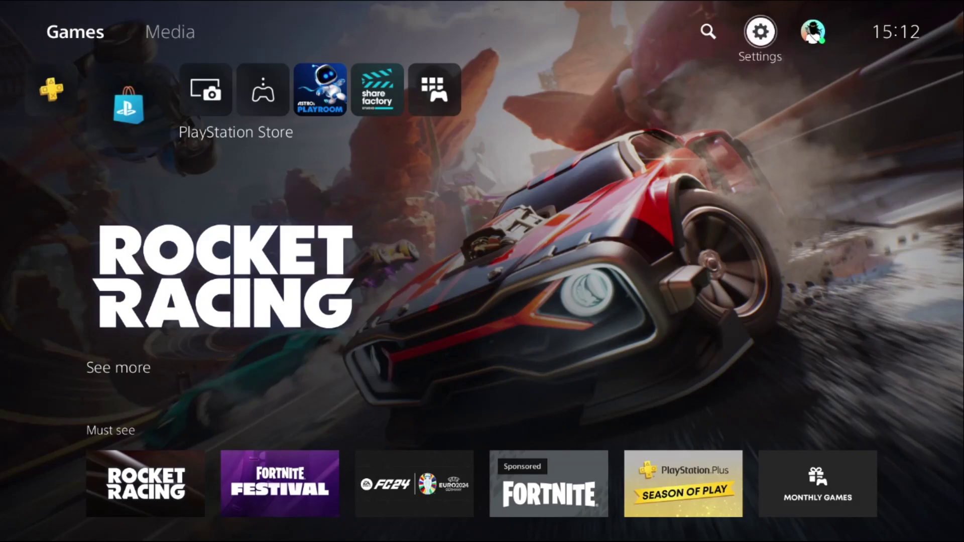
key(Return)
key(Down)
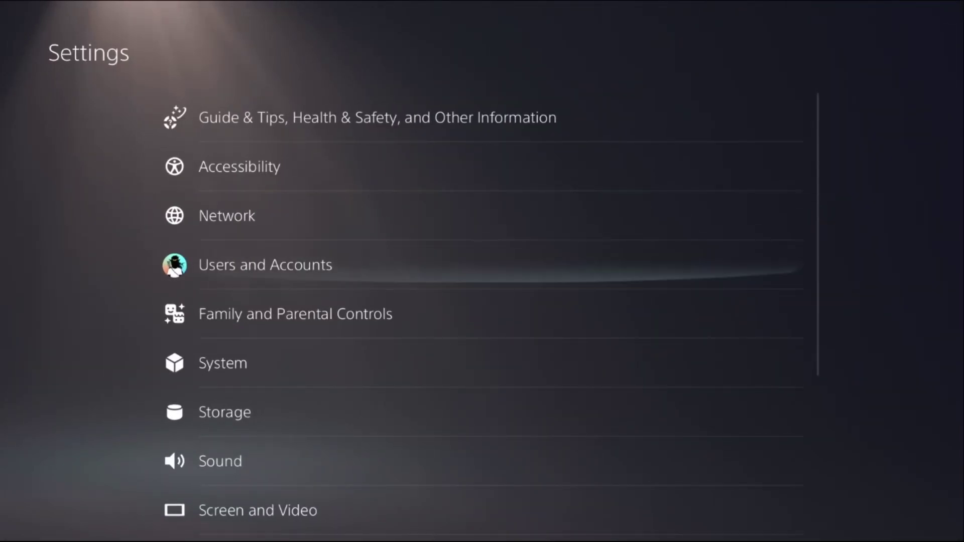
key(Down)
key(Down)
key(Down)
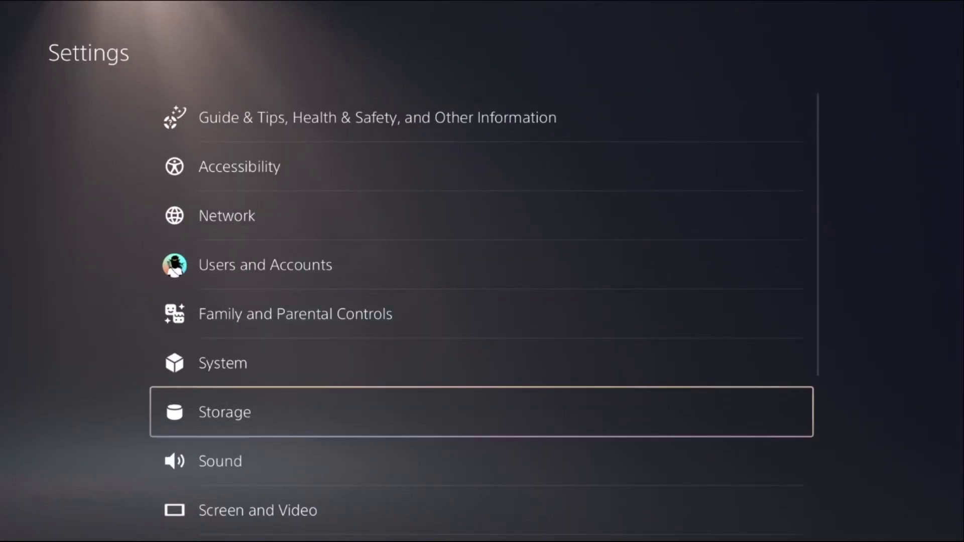
Step: Check for a system software update over the internet and confirm the latest version is installed
key(Up)
key(Return)
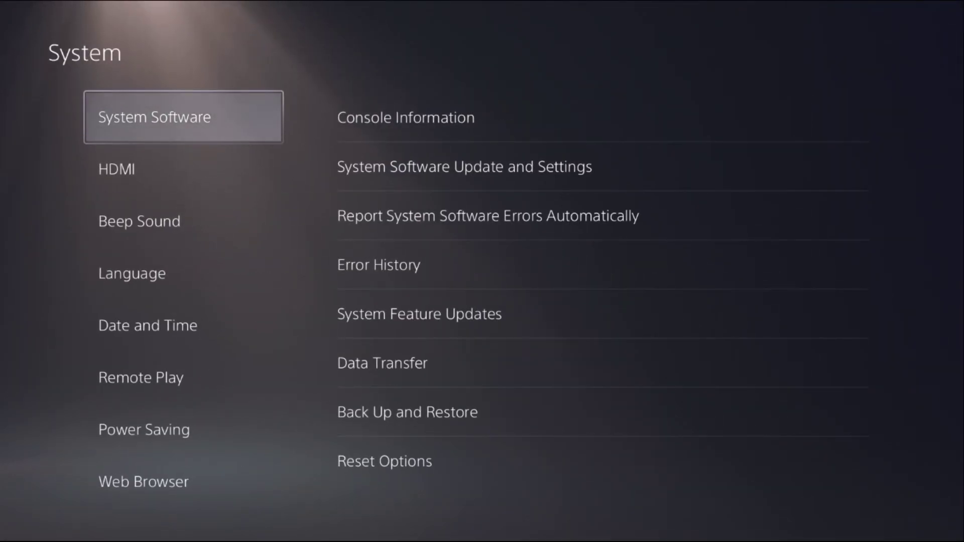
key(Right)
key(Down)
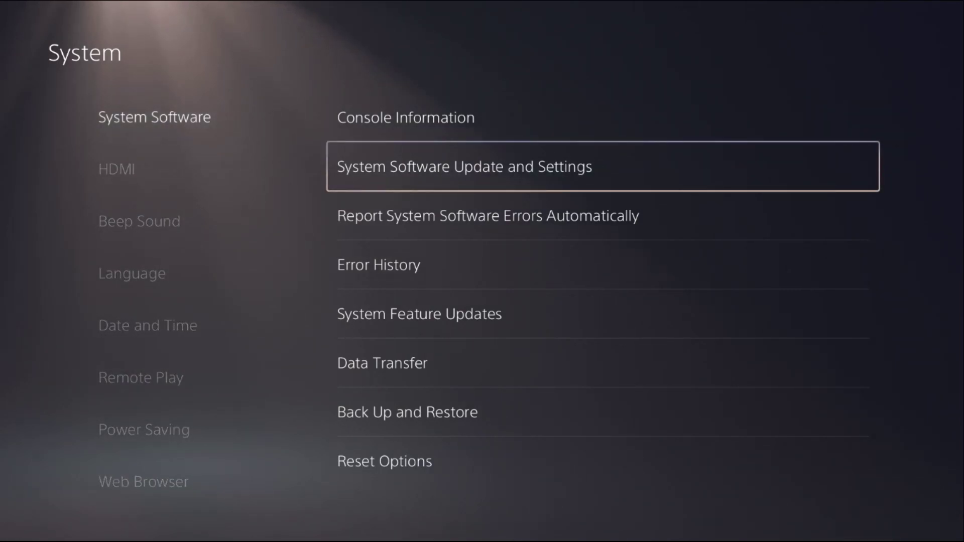
key(Return)
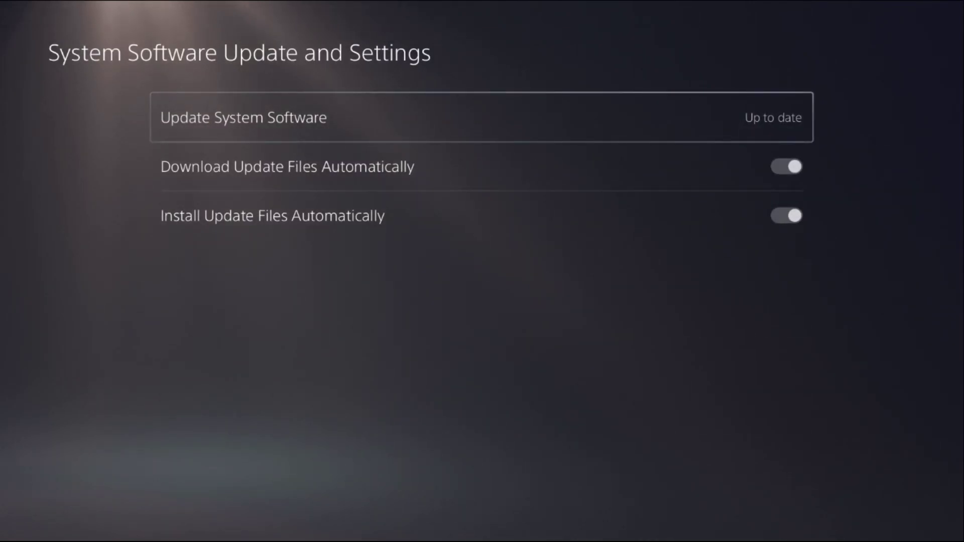
key(Return)
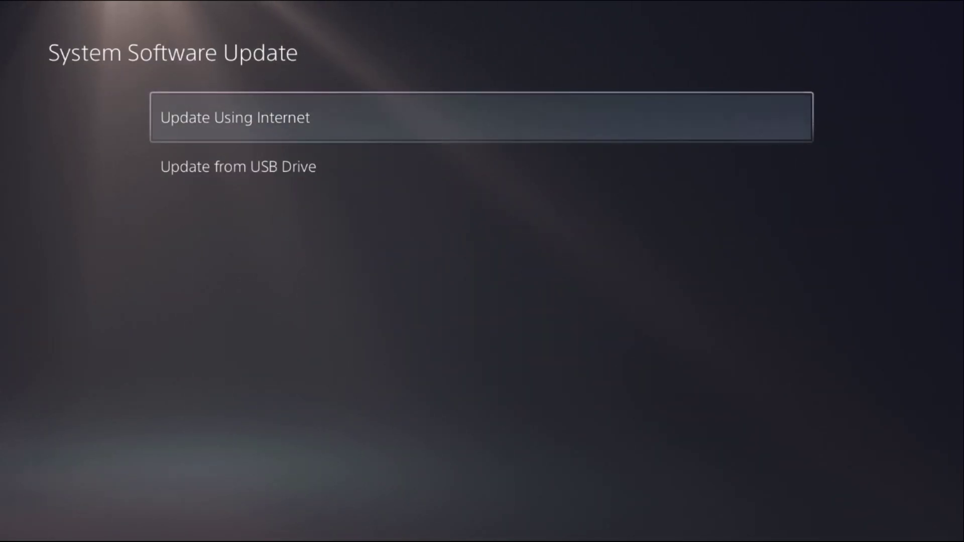
key(Return)
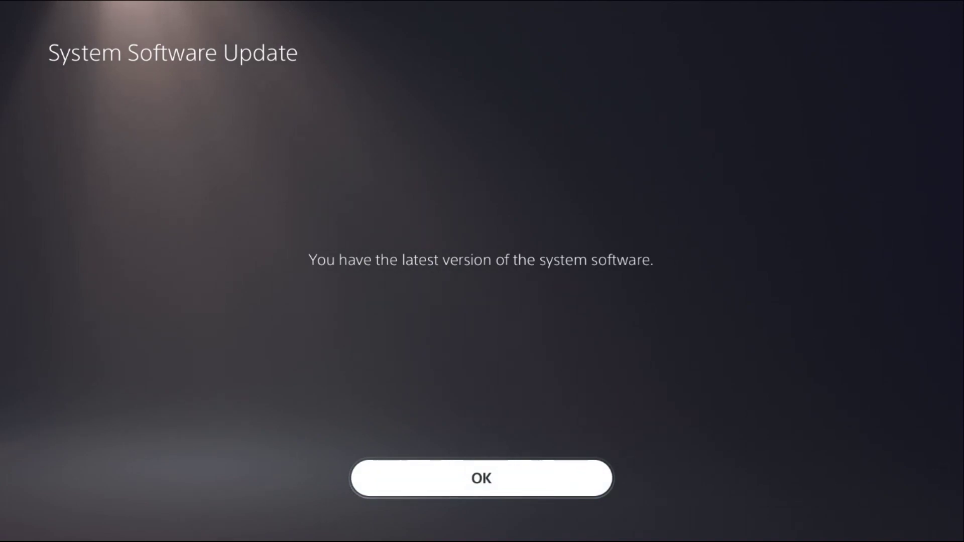
key(Return)
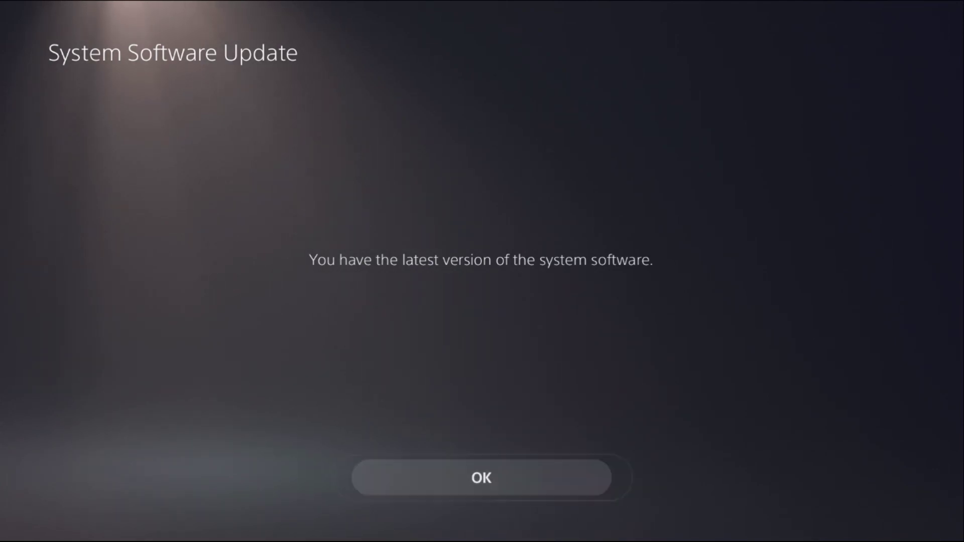
key(Escape)
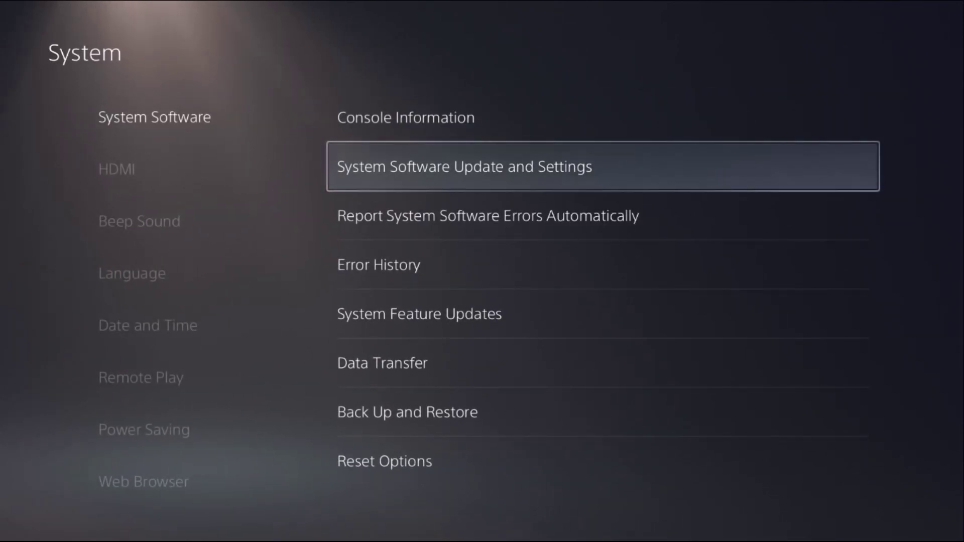
Step: Restore licenses from Users and Accounts > Other > Restore Licenses and dismiss the confirmation
key(Escape)
key(Escape)
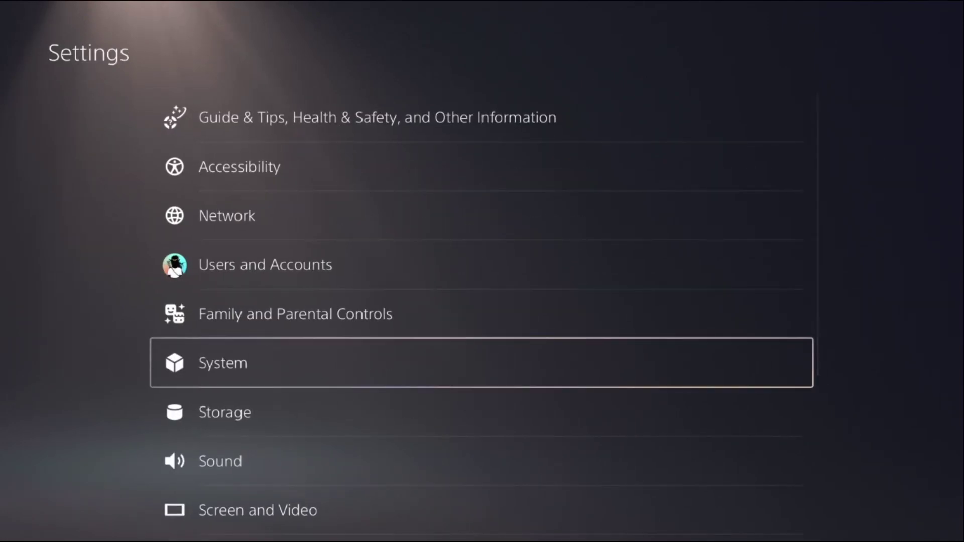
key(Down)
key(Return)
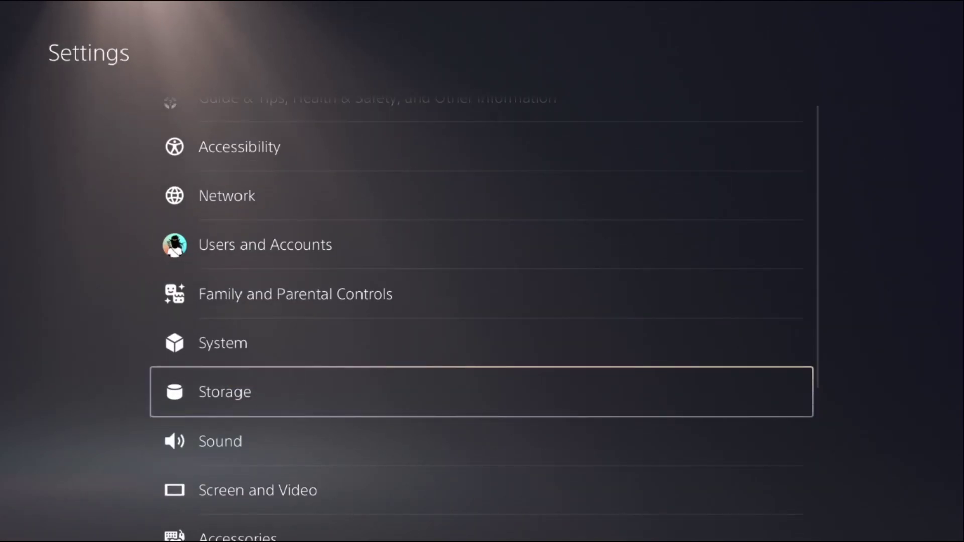
key(Up)
key(Up)
key(Up)
key(Return)
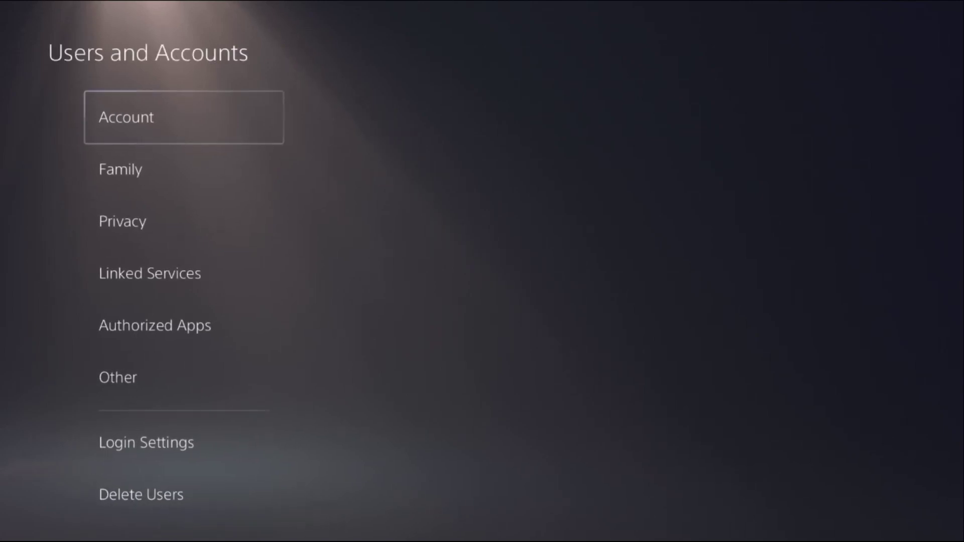
key(Down)
key(Down)
key(Down)
key(Down)
key(Up)
key(Up)
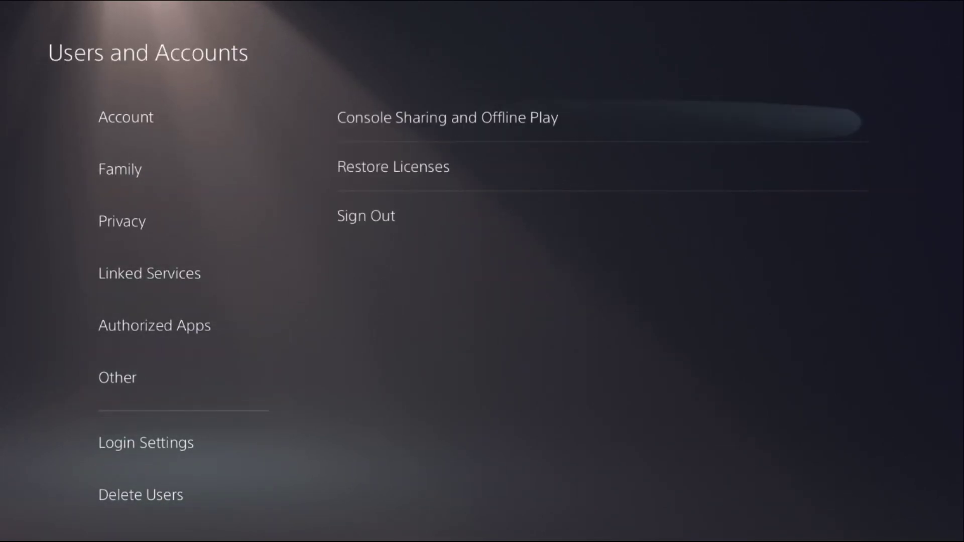
key(Right)
key(Down)
key(Return)
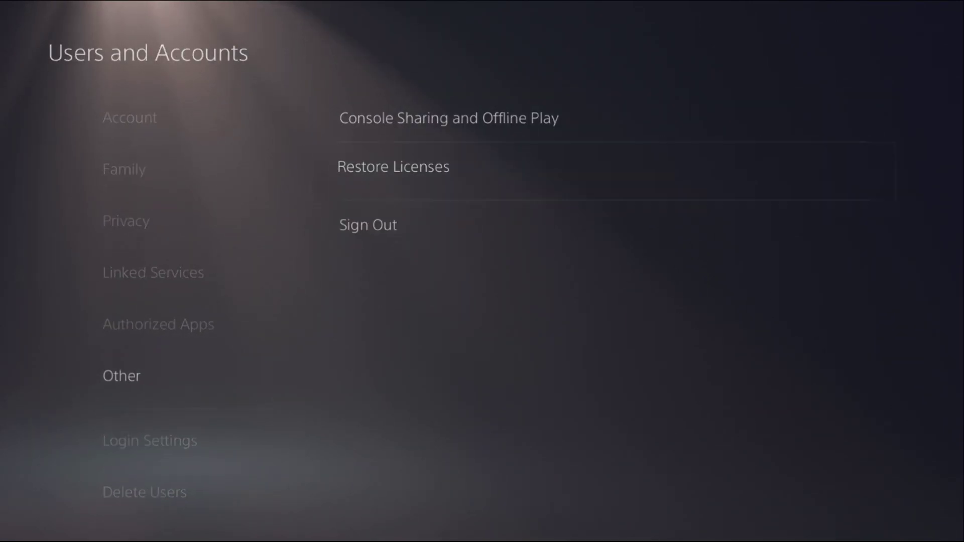
key(Return)
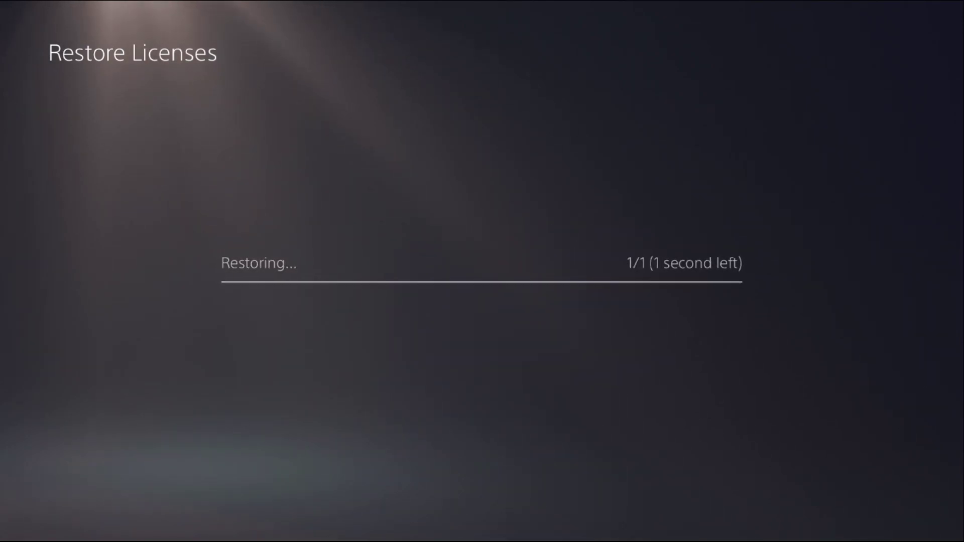
key(Return)
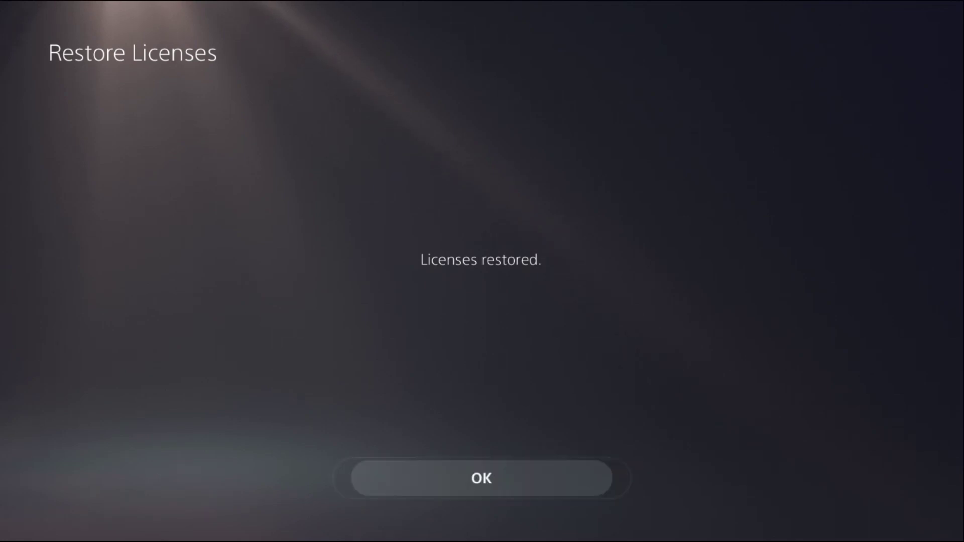
Step: Open Screen and Video settings and highlight VRR, currently Off, under Video Output
key(Escape)
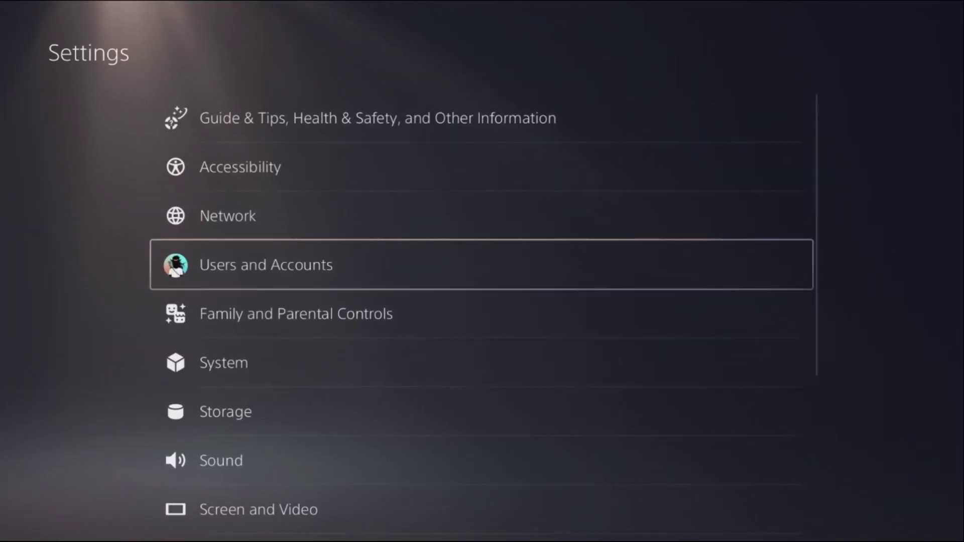
key(Down)
key(Up)
key(Up)
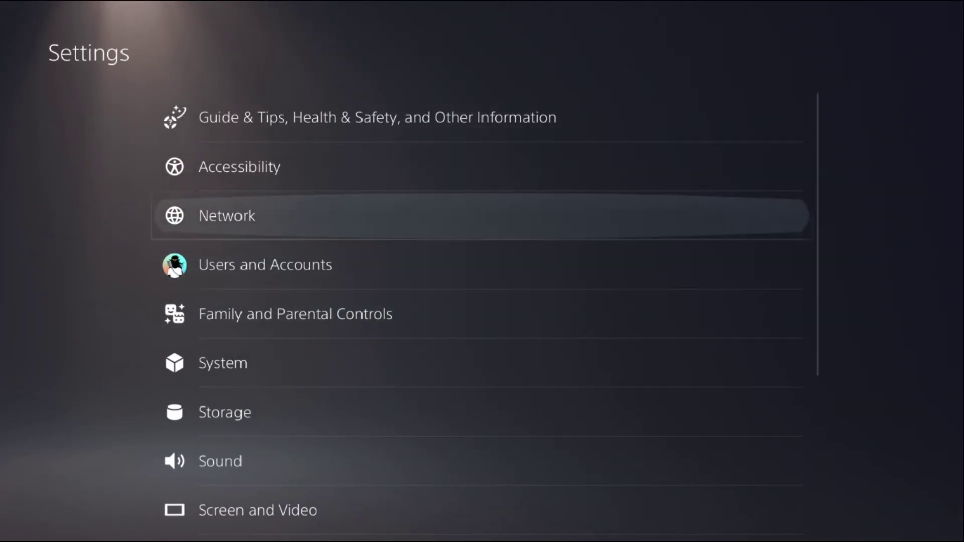
key(Down)
key(Down)
key(Down)
key(Down)
key(Down)
key(Down)
key(Down)
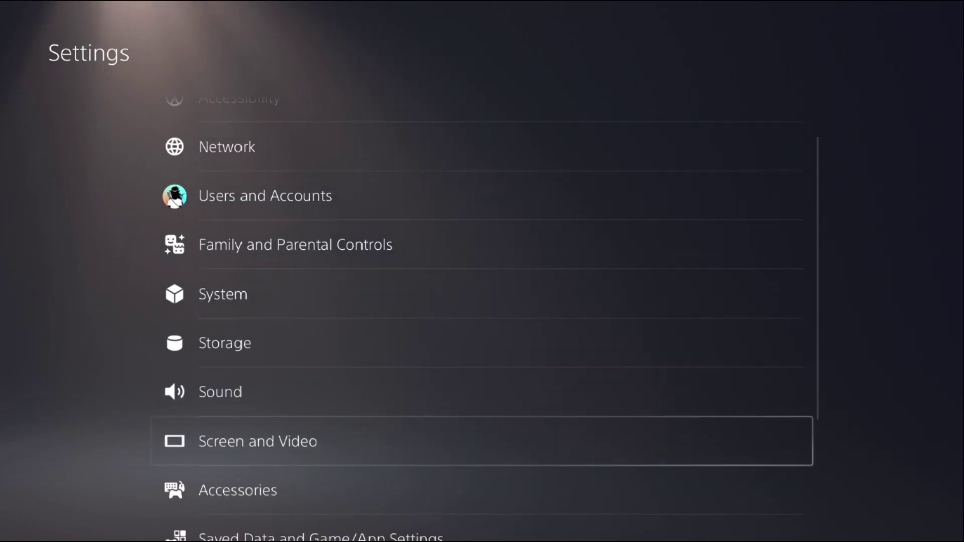
key(Return)
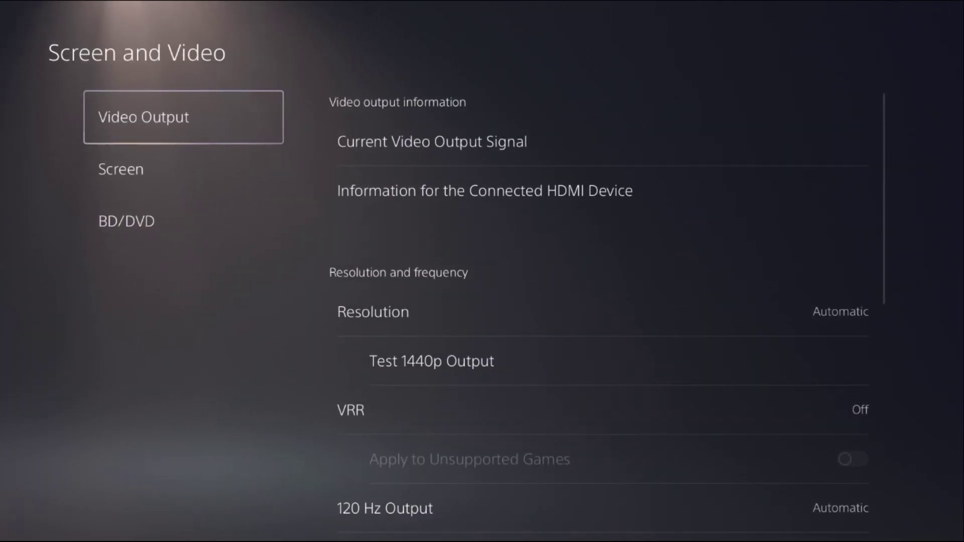
key(Right)
key(Down)
key(Down)
key(Down)
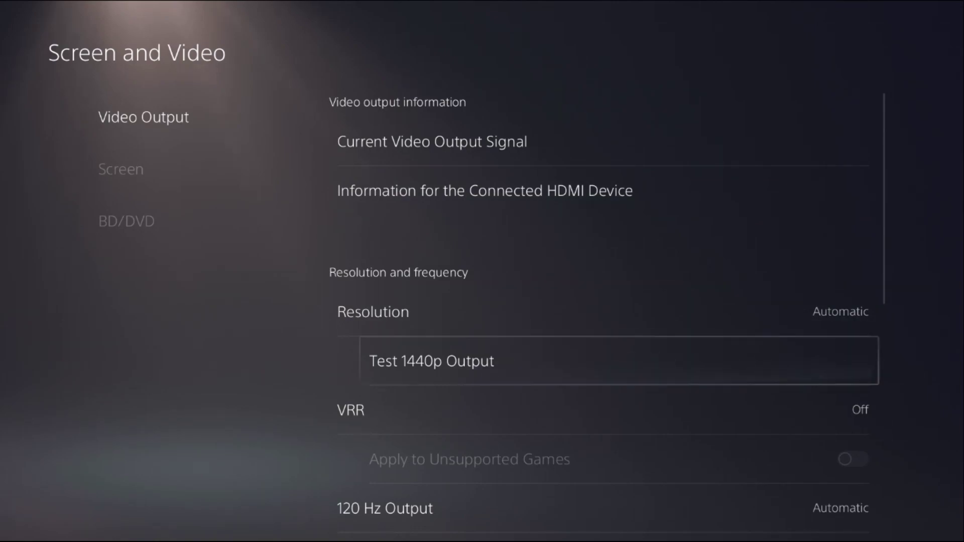
key(Down)
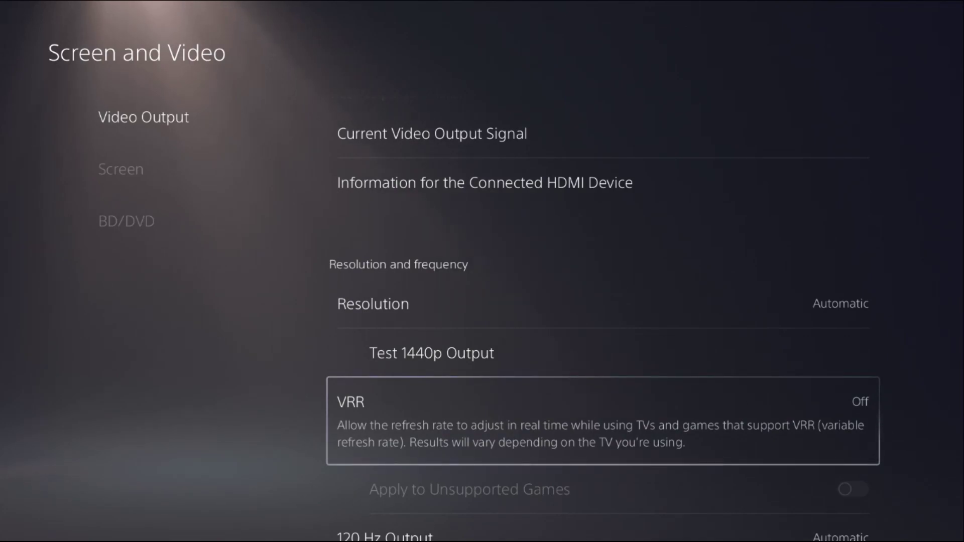
Step: View VRR's Off and Automatic choices, cancel with VRR left Off, and back out
key(Return)
key(Down)
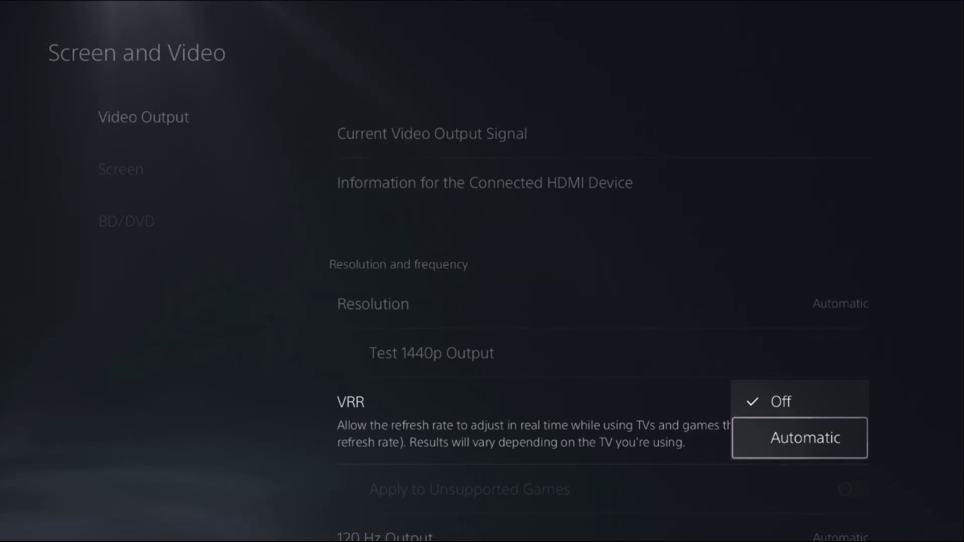
key(Escape)
key(Escape)
key(Escape)
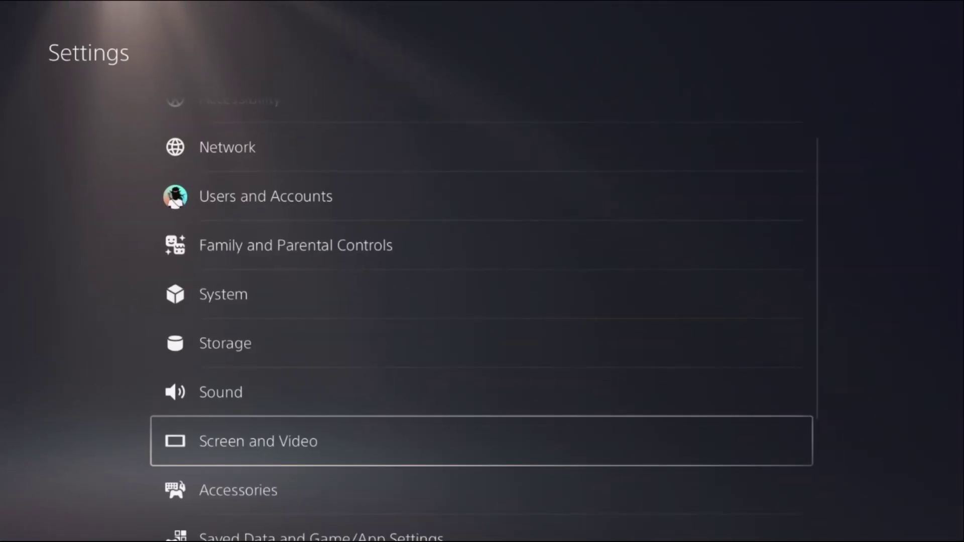
key(Escape)
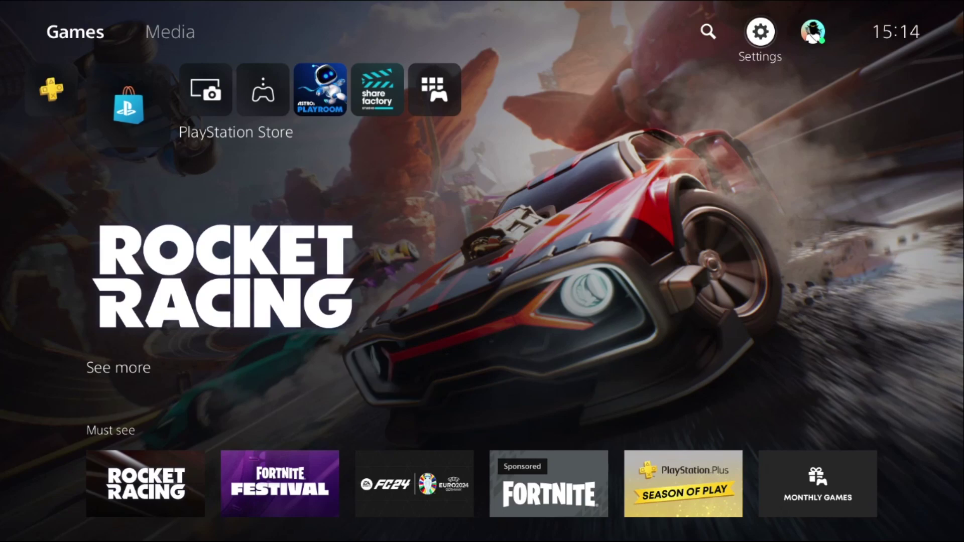